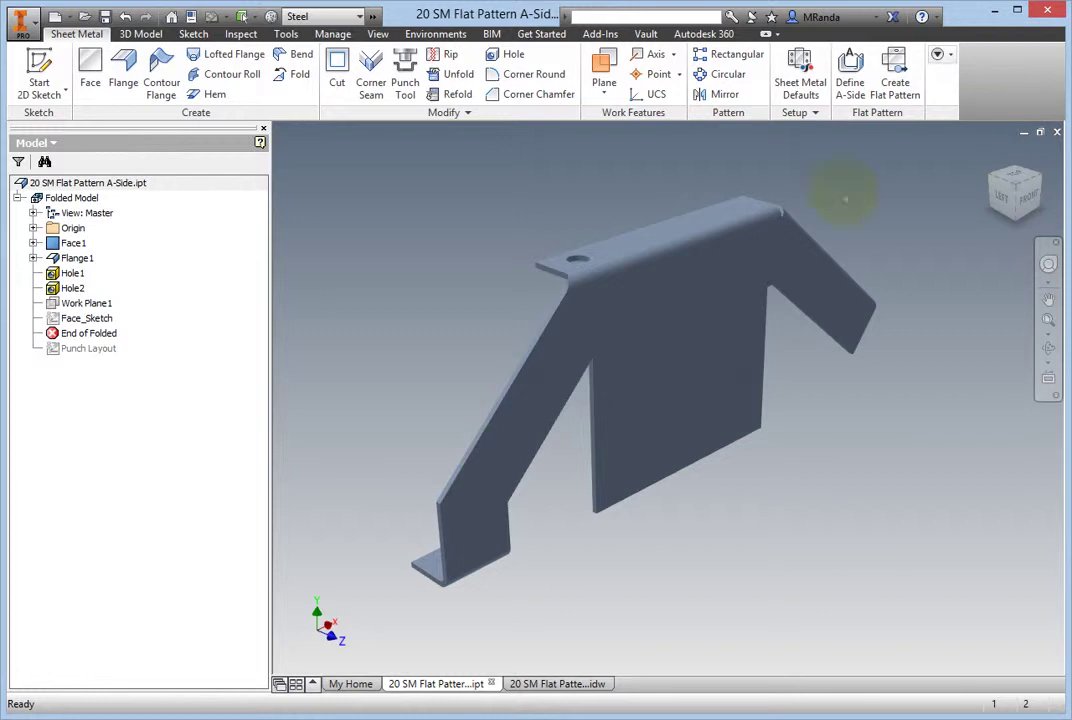
Align to the front view, create the flat pattern, then return to the folded bracket in home view
{"action": "left_click", "coordinate": [1033, 203]}
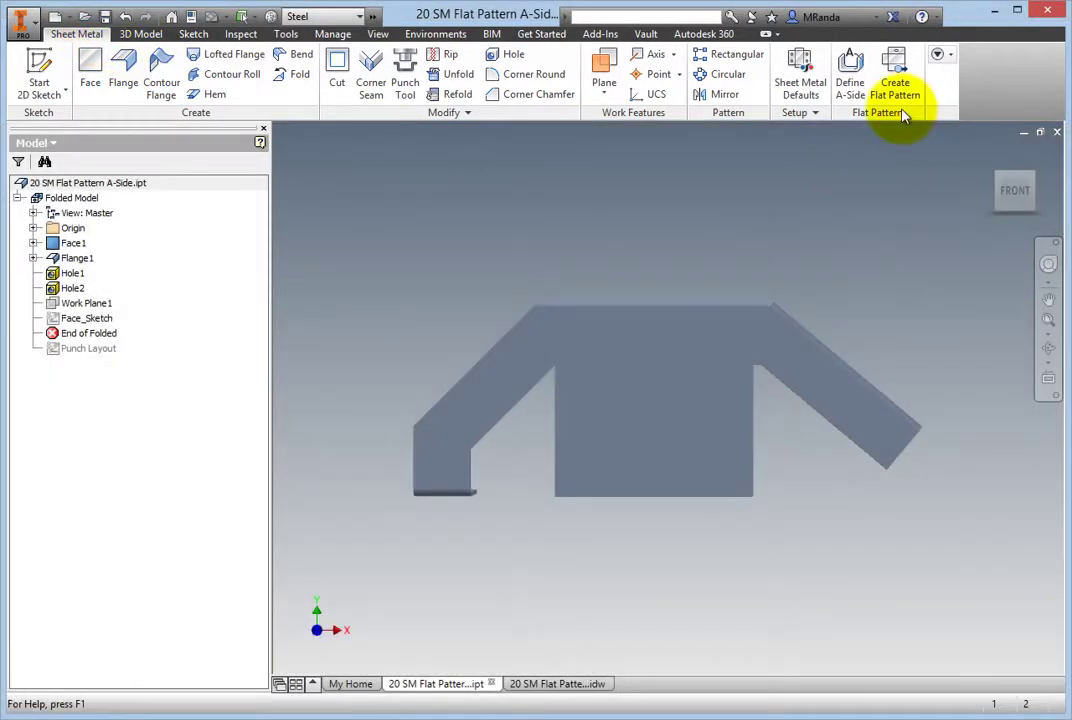
{"action": "left_click", "coordinate": [897, 68]}
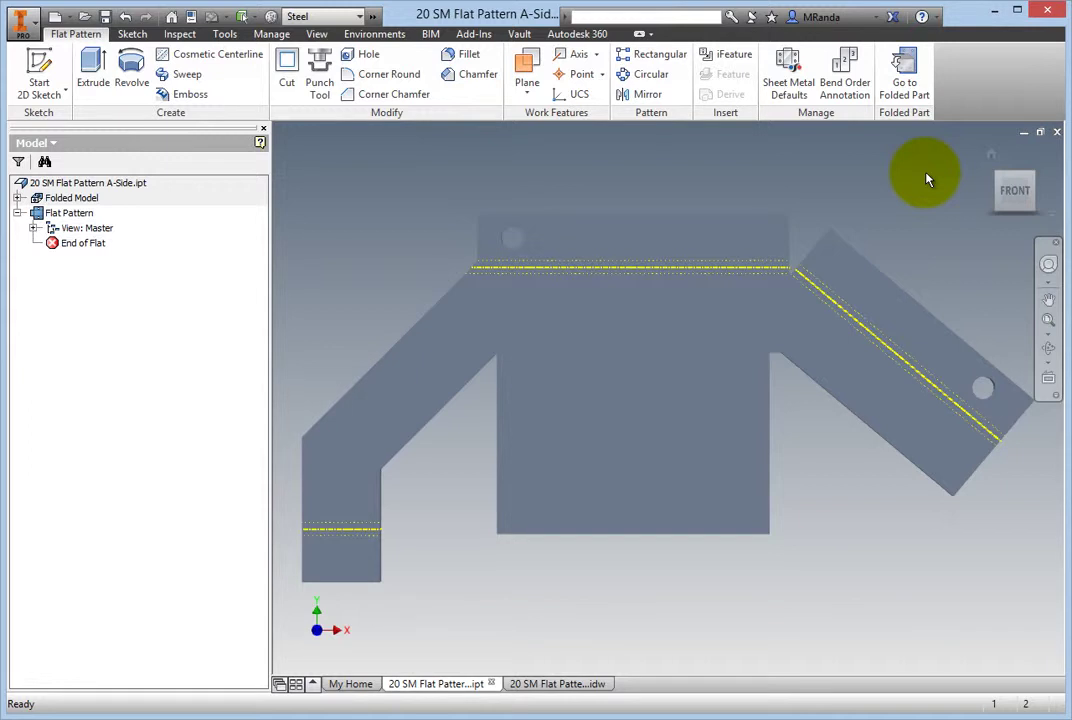
{"action": "left_click", "coordinate": [906, 88]}
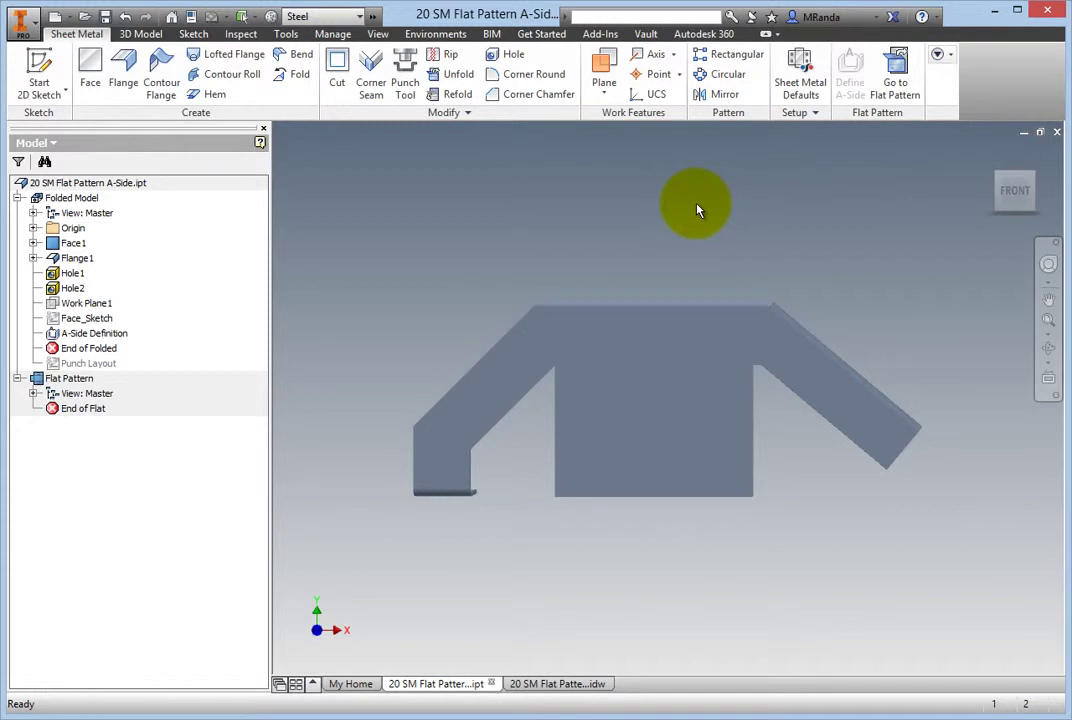
{"action": "key", "text": "F6"}
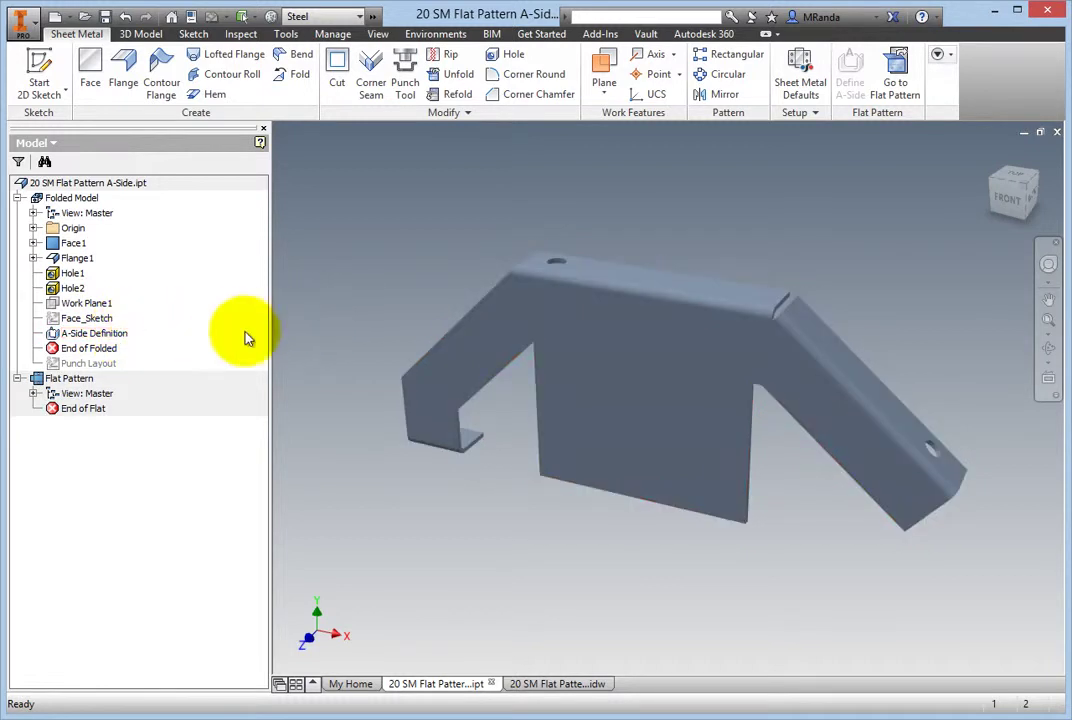
Use Highlight A-Side on the A-Side Definition to show the current A-side faces
{"action": "left_click", "coordinate": [127, 336]}
{"action": "right_click", "coordinate": [128, 339]}
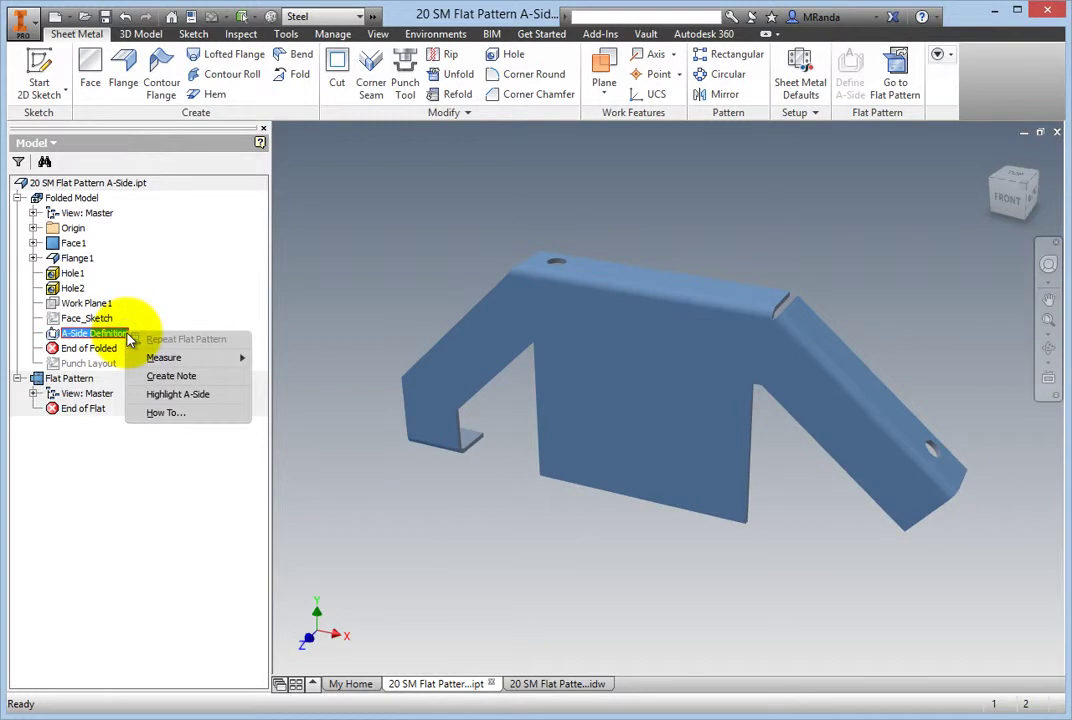
{"action": "left_click", "coordinate": [180, 395]}
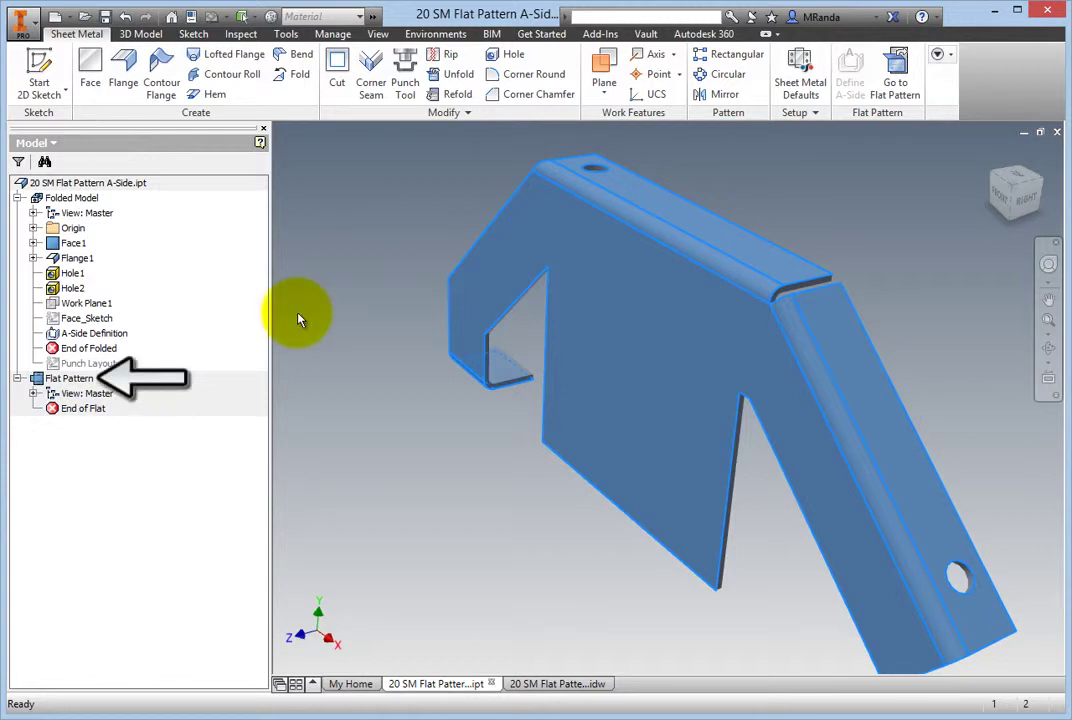
Delete the Flat Pattern node from the browser and confirm the deletion
{"action": "right_click", "coordinate": [75, 380]}
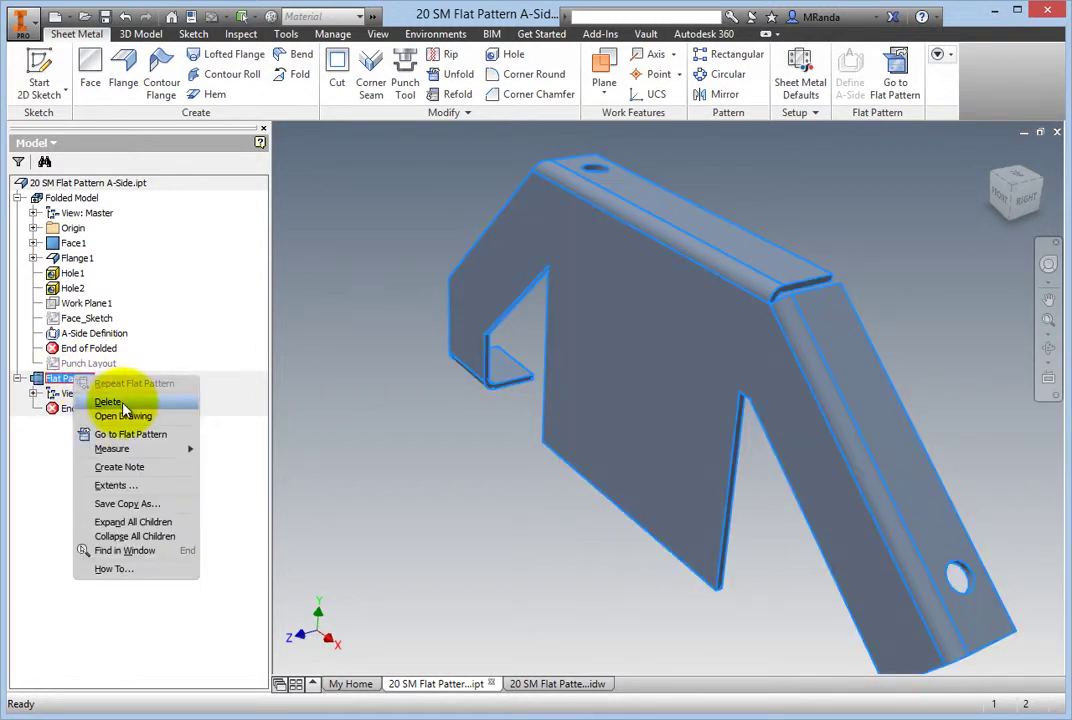
{"action": "left_click", "coordinate": [118, 402]}
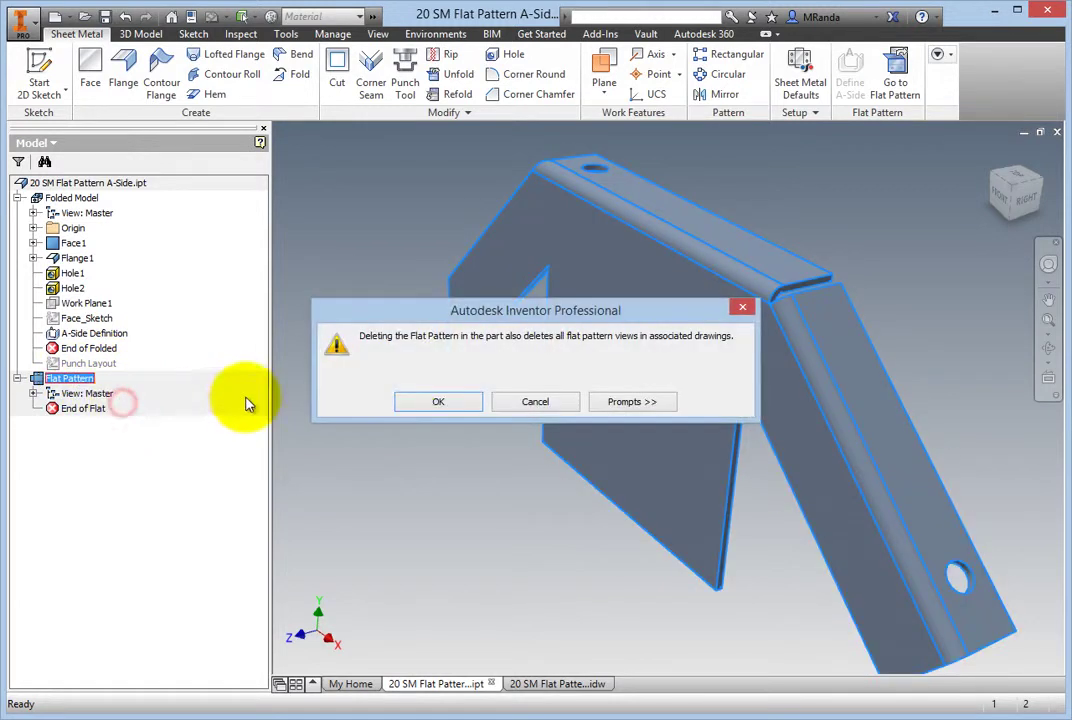
{"action": "left_click", "coordinate": [442, 410]}
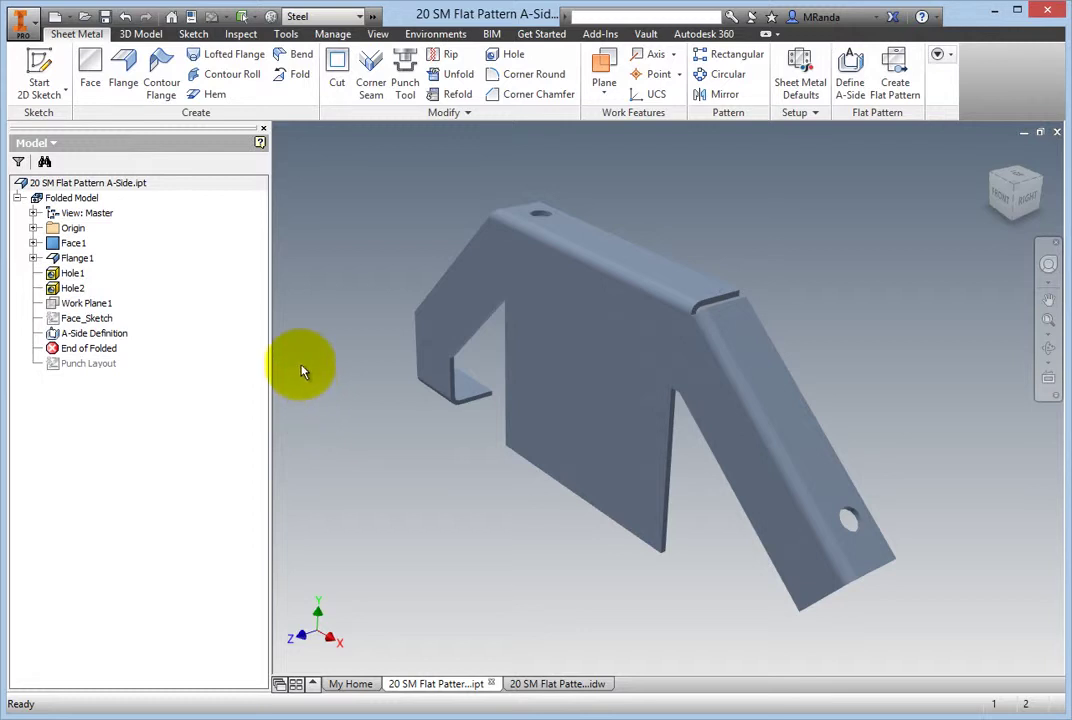
Define the bracket's back face as the A-side, then highlight the A-Side Definition faces
{"action": "left_click", "coordinate": [850, 72]}
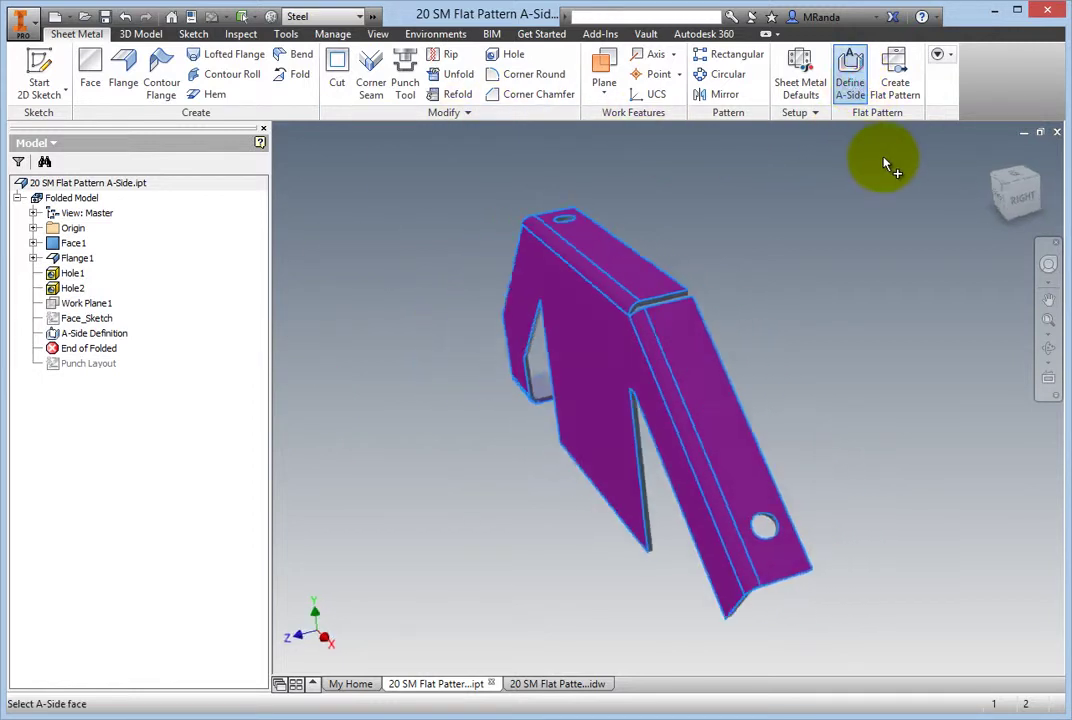
{"action": "left_click", "coordinate": [641, 341]}
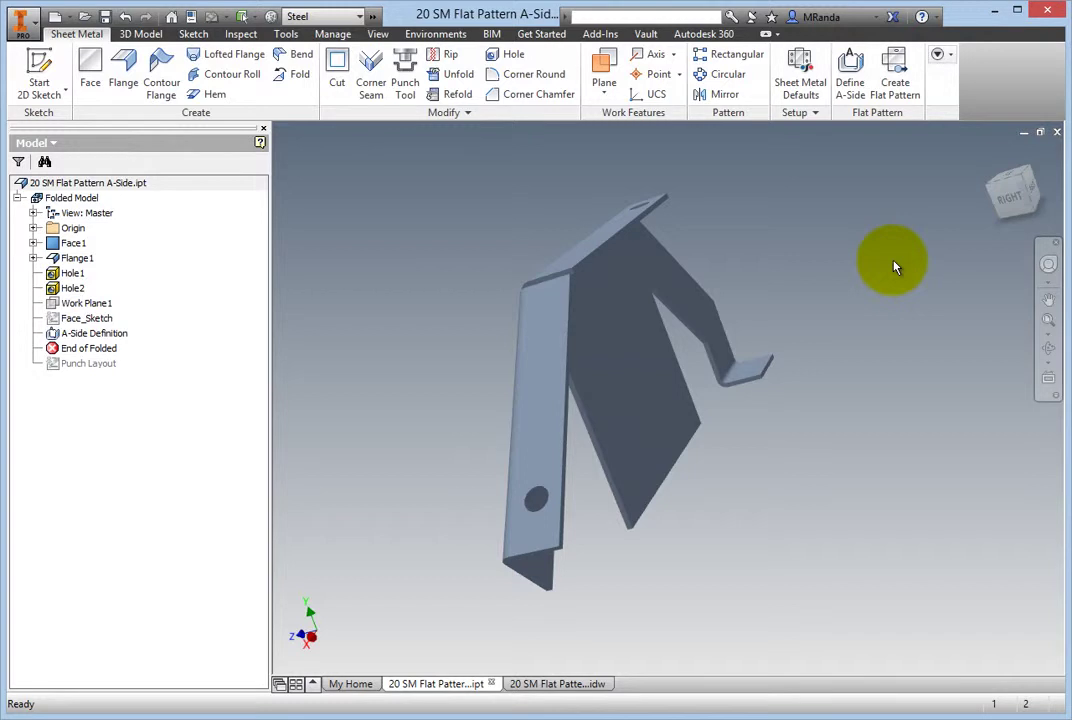
{"action": "right_click", "coordinate": [122, 338]}
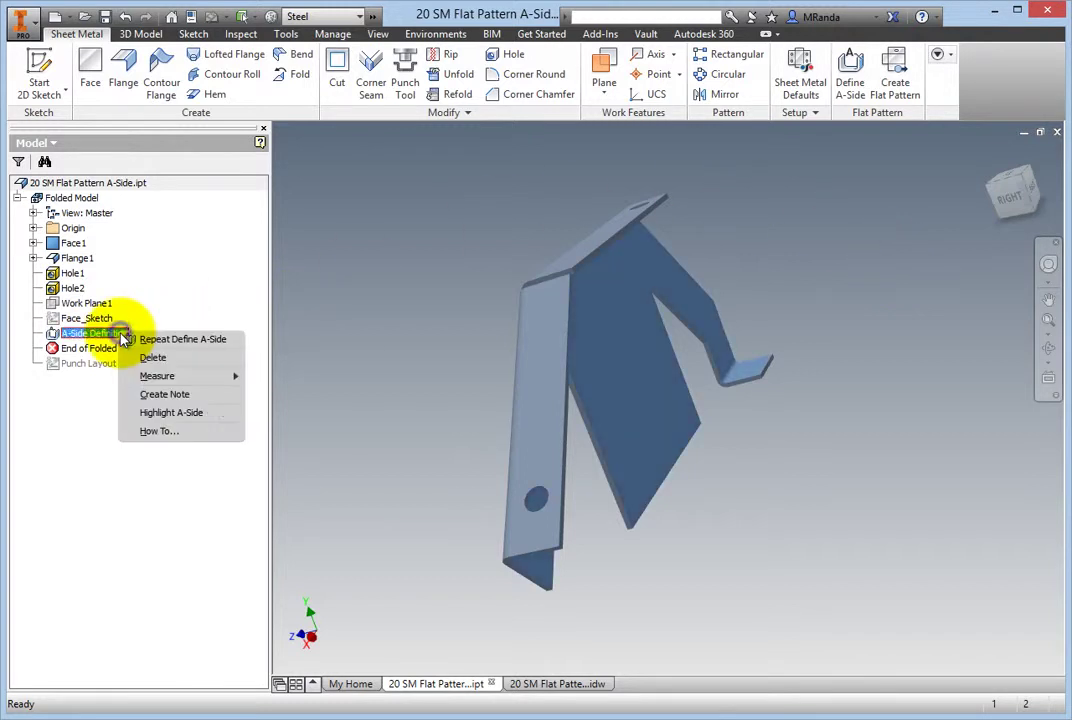
{"action": "left_click", "coordinate": [174, 413]}
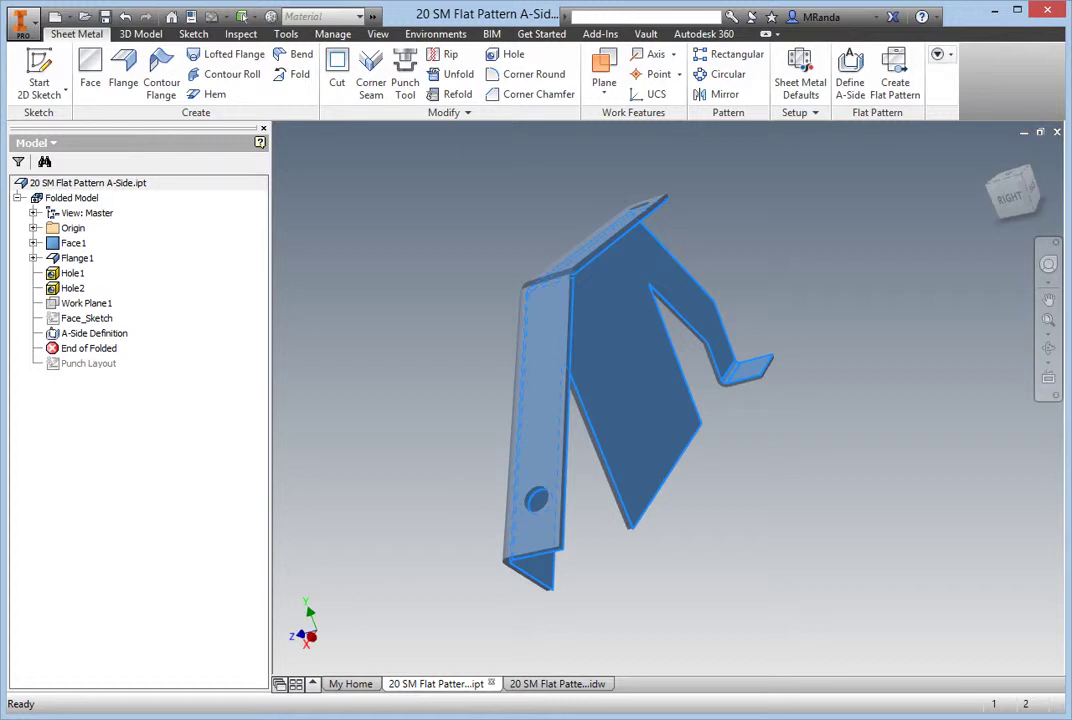
Move the End of Folded marker below Punch Layout so its 30 and 15 dimensions appear
{"action": "left_click", "coordinate": [221, 418]}
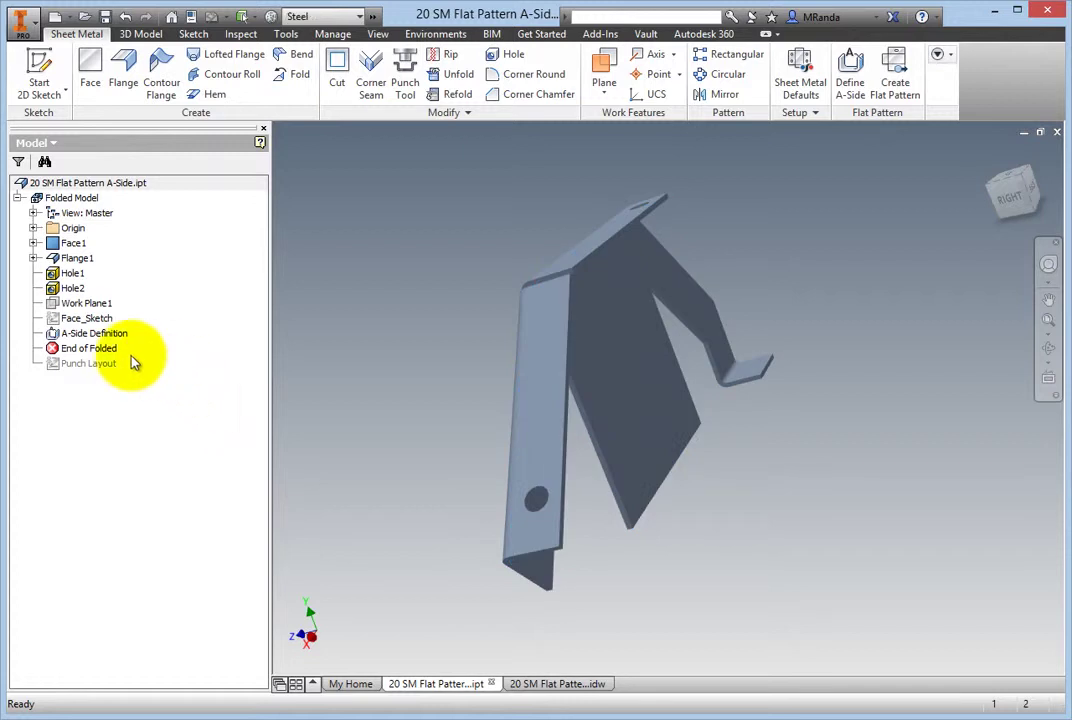
{"action": "left_click_drag", "start_coordinate": [117, 358], "coordinate": [120, 372]}
{"action": "left_click", "coordinate": [213, 432]}
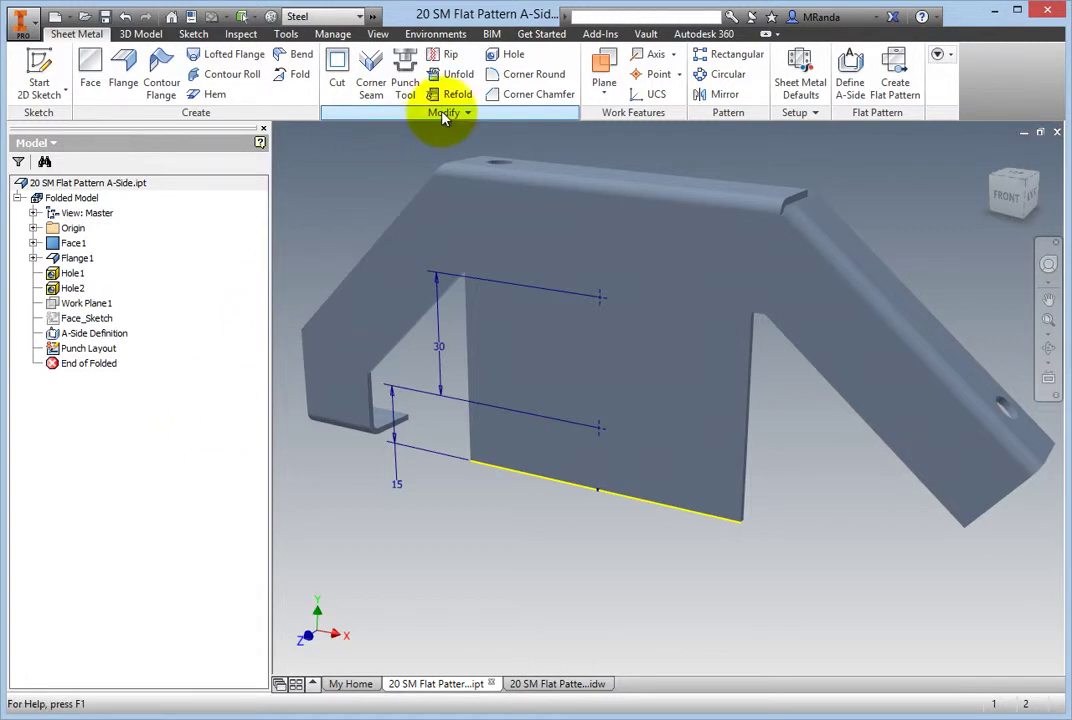
Punch two obround.ide slots through the centre face, added as iFeature 18:1
{"action": "left_click", "coordinate": [406, 66]}
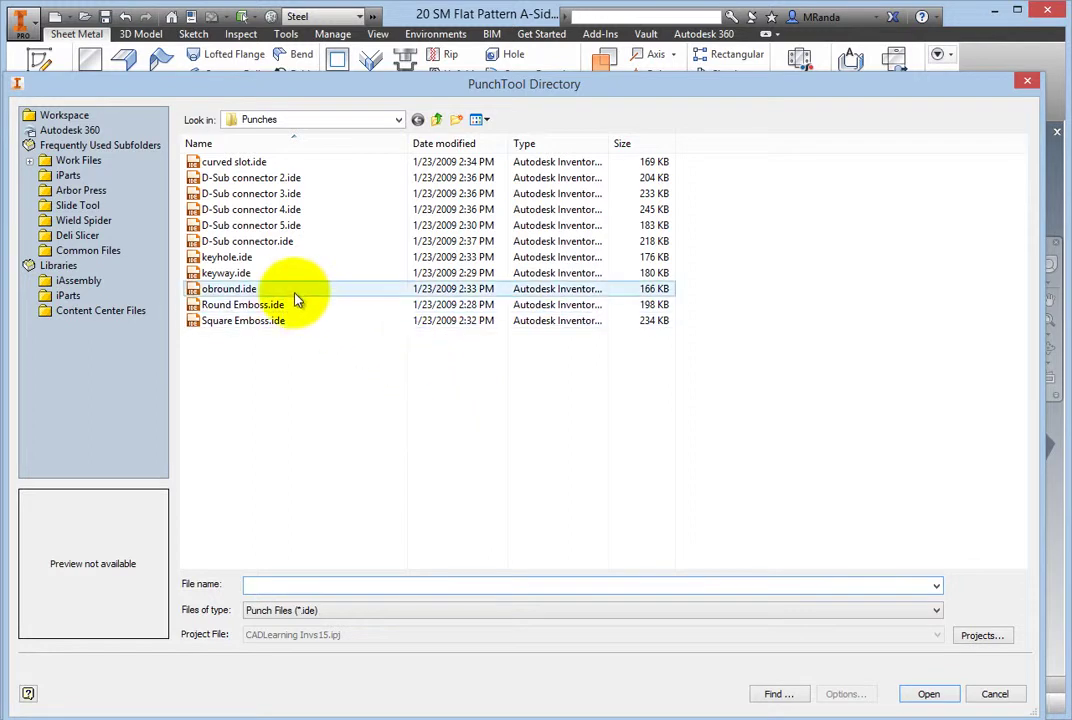
{"action": "double_click", "coordinate": [255, 290]}
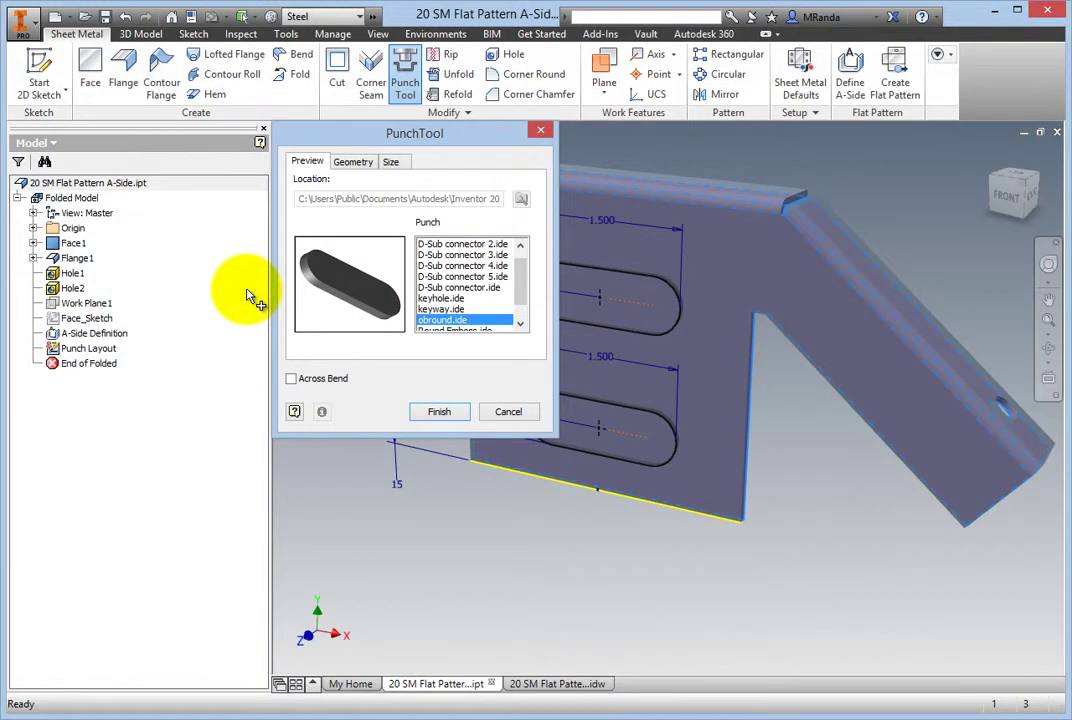
{"action": "left_click_drag", "start_coordinate": [442, 136], "coordinate": [178, 192]}
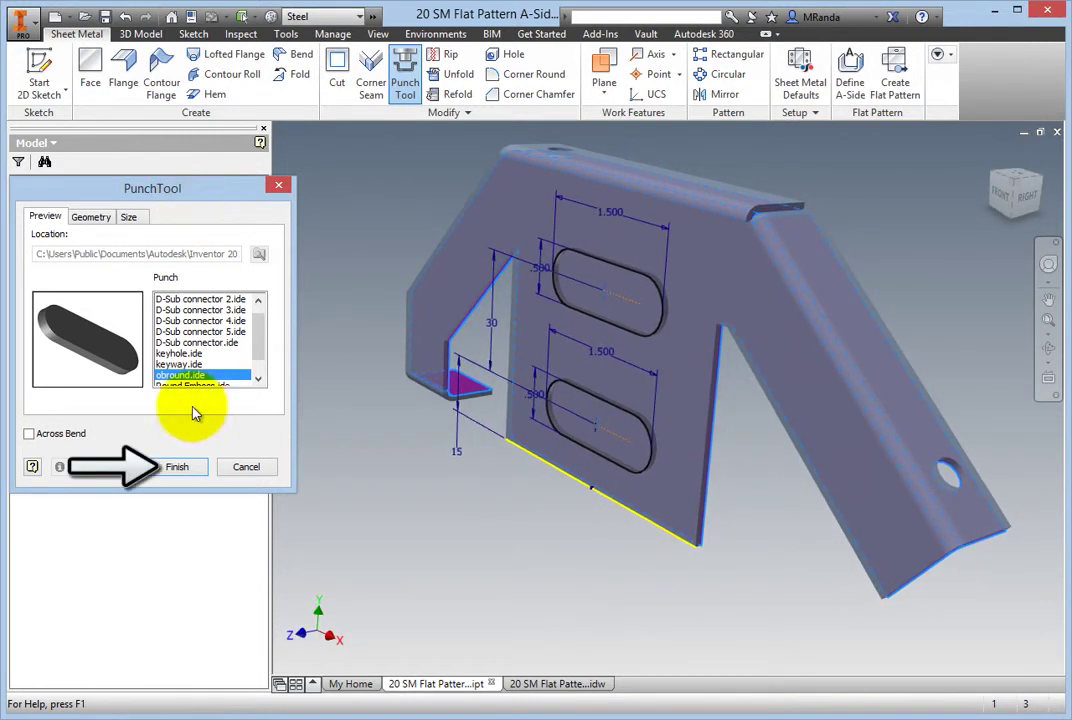
{"action": "left_click", "coordinate": [182, 467]}
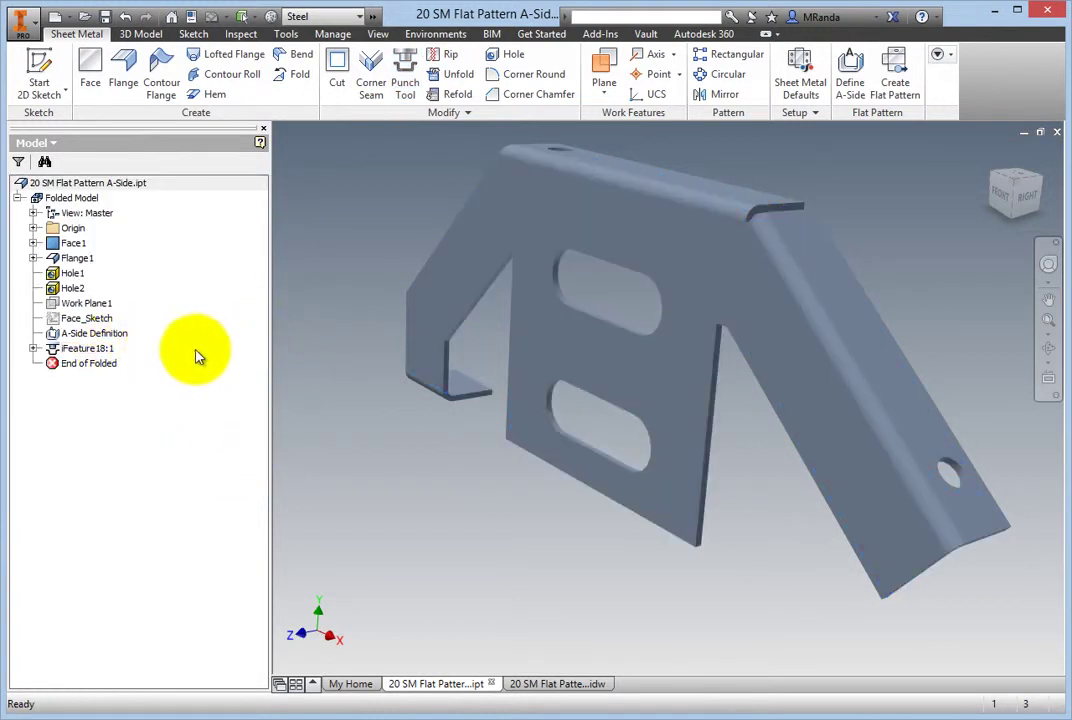
From the home view, regenerate the flat pattern with both slots, then return to the folded part
{"action": "key", "text": "F6"}
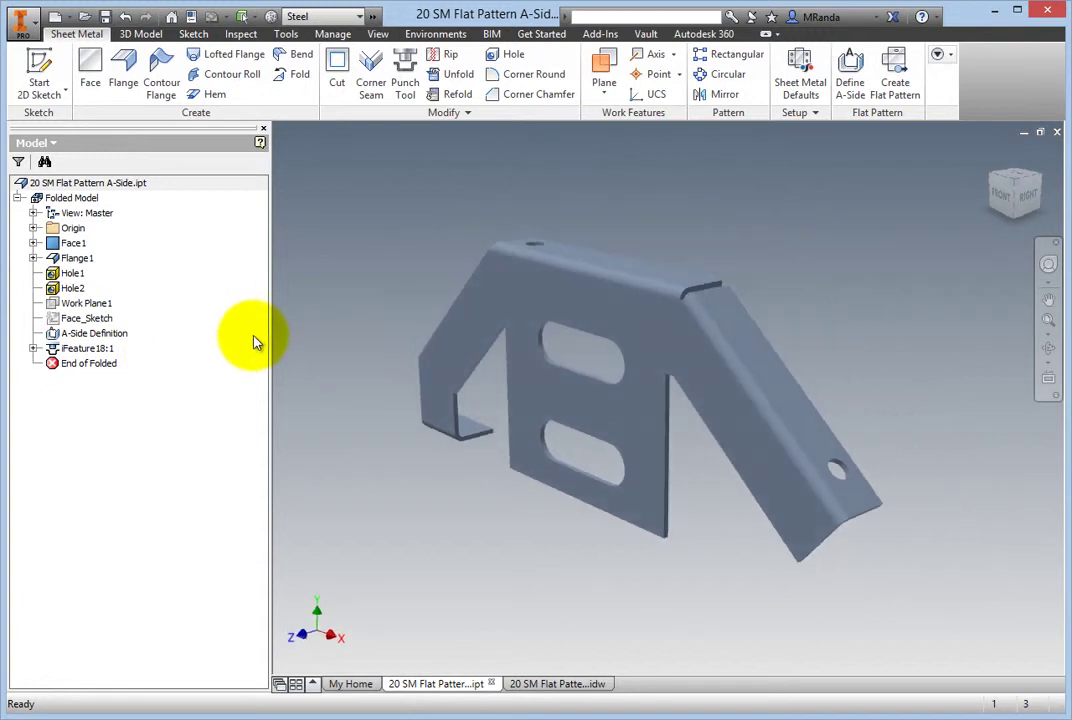
{"action": "left_click", "coordinate": [895, 72]}
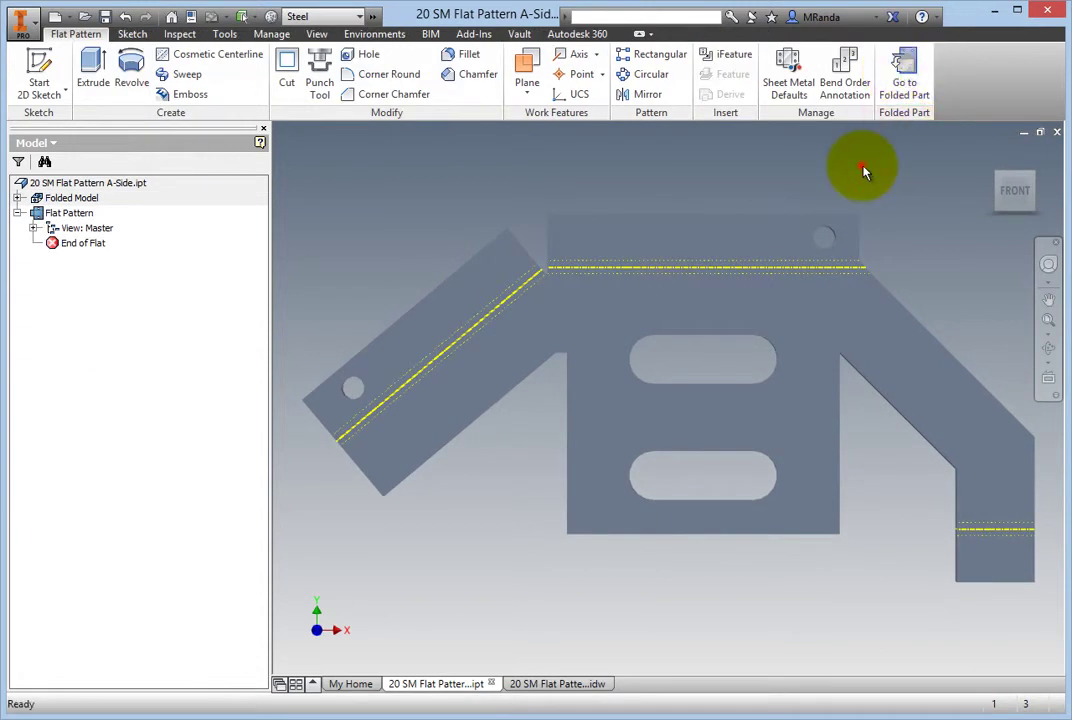
{"action": "left_click", "coordinate": [921, 94]}
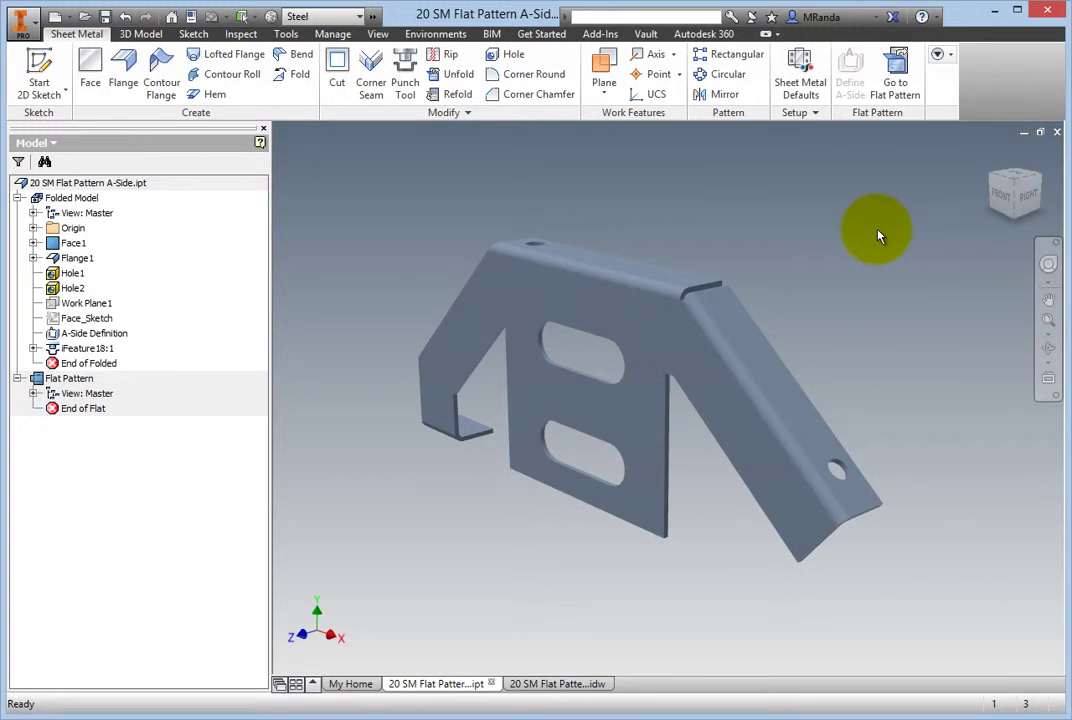
In 20 SM Flat Pattern A-Side.idw, place VIEW1, a 1:1 Folded Model front view, without projected views
{"action": "left_click", "coordinate": [573, 682]}
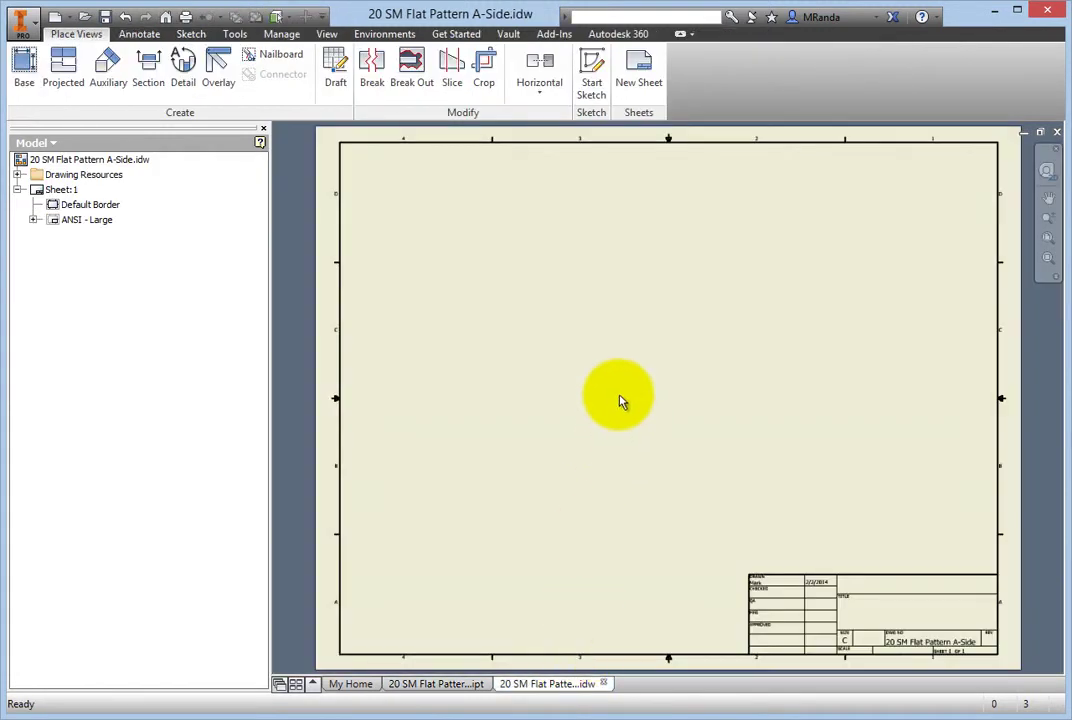
{"action": "left_click", "coordinate": [25, 68]}
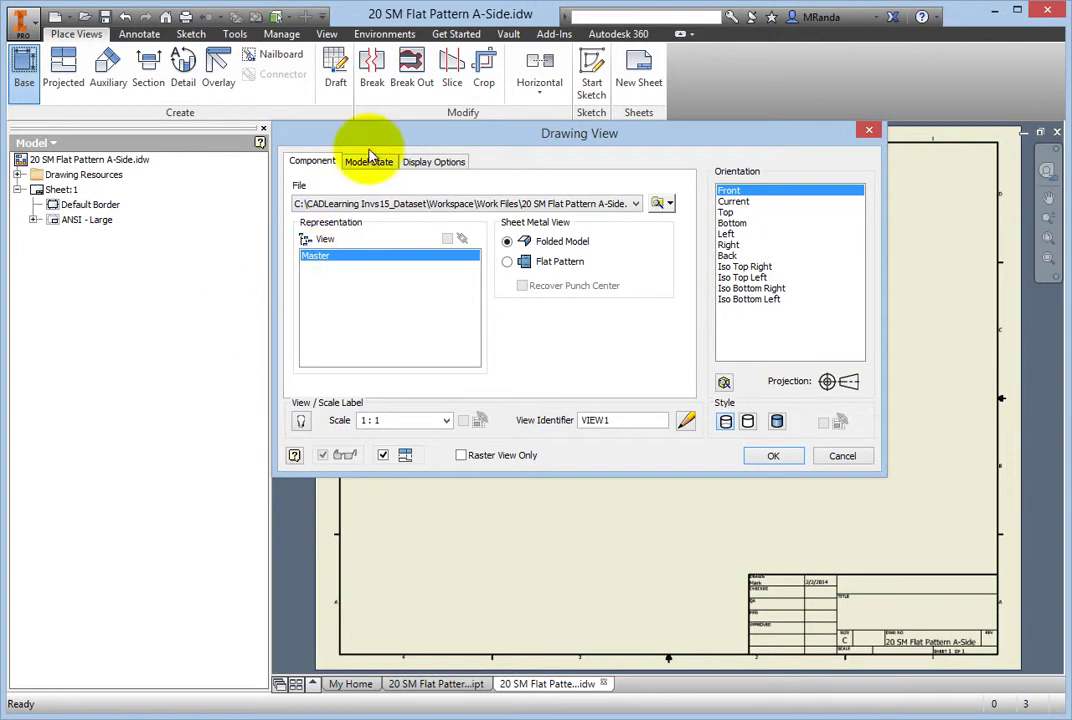
{"action": "mouse_move", "coordinate": [373, 138]}
{"action": "left_mouse_down"}
{"action": "mouse_move", "coordinate": [180, 152]}
{"action": "mouse_move", "coordinate": [112, 144]}
{"action": "left_mouse_up"}
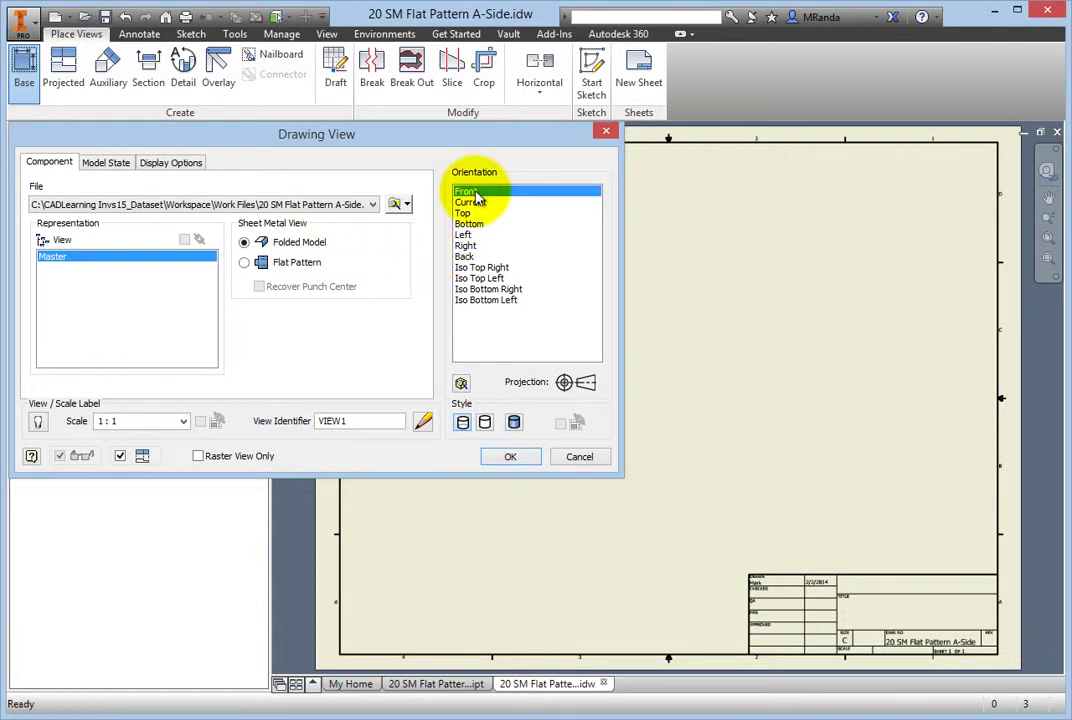
{"action": "middle_click_drag", "start_coordinate": [824, 409], "coordinate": [887, 415]}
{"action": "left_click", "coordinate": [800, 376]}
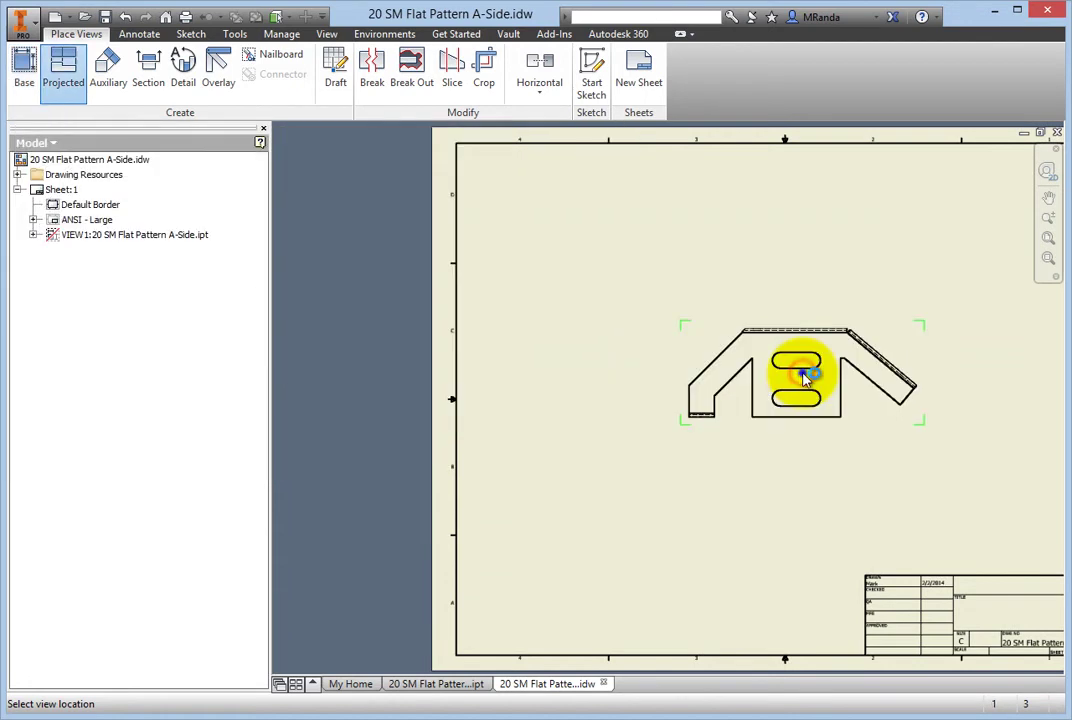
{"action": "right_click", "coordinate": [805, 378]}
{"action": "key", "text": "Escape"}
{"action": "scroll", "coordinate": [945, 462], "scroll_direction": "up", "scroll_amount": 2}
{"action": "scroll", "coordinate": [958, 467], "scroll_direction": "up", "scroll_amount": 4}
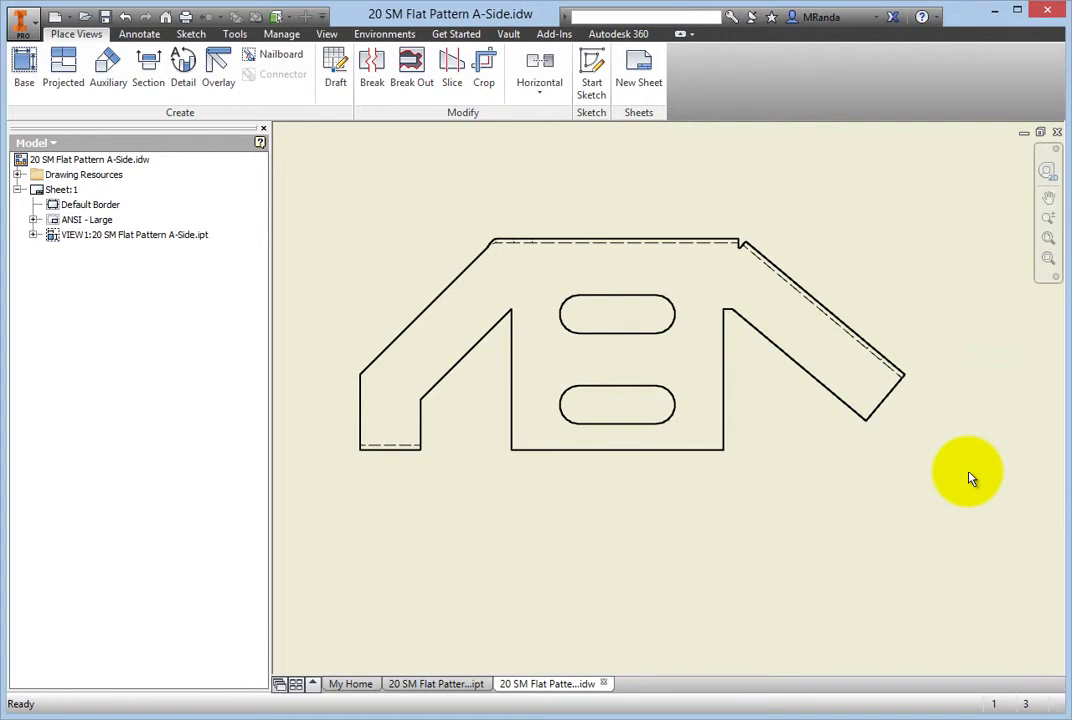
Place VIEW2, a 1:1 Flat Pattern base view, below VIEW1 without projected views
{"action": "scroll", "coordinate": [968, 477], "scroll_direction": "down", "scroll_amount": 3}
{"action": "left_click", "coordinate": [25, 68]}
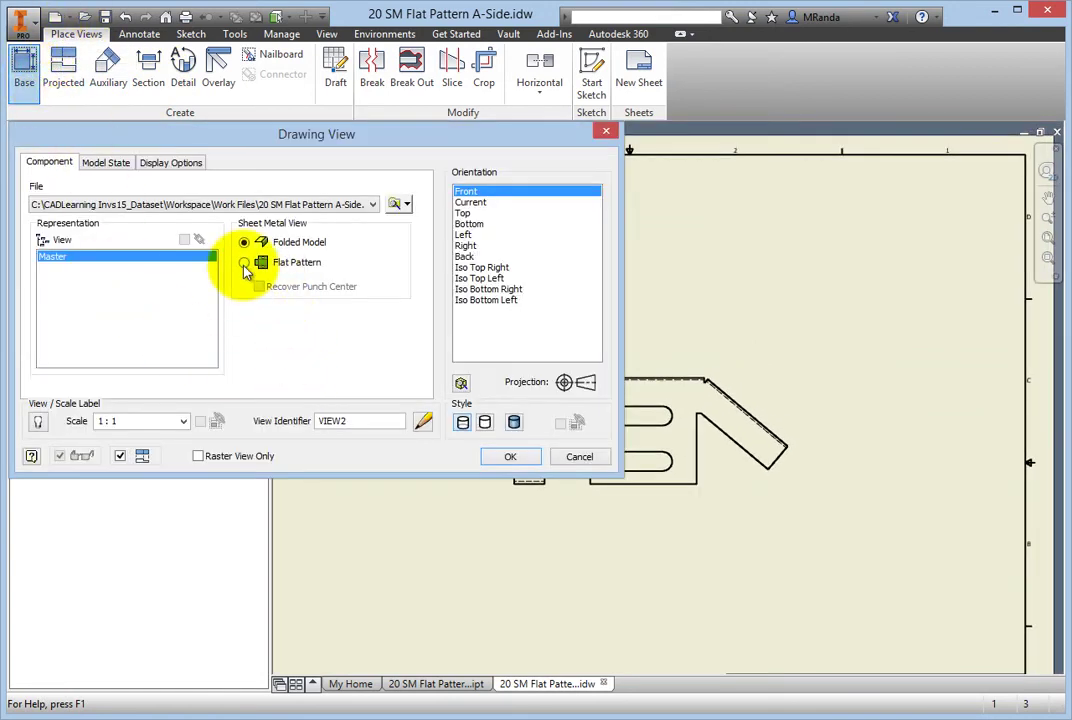
{"action": "left_click", "coordinate": [245, 263]}
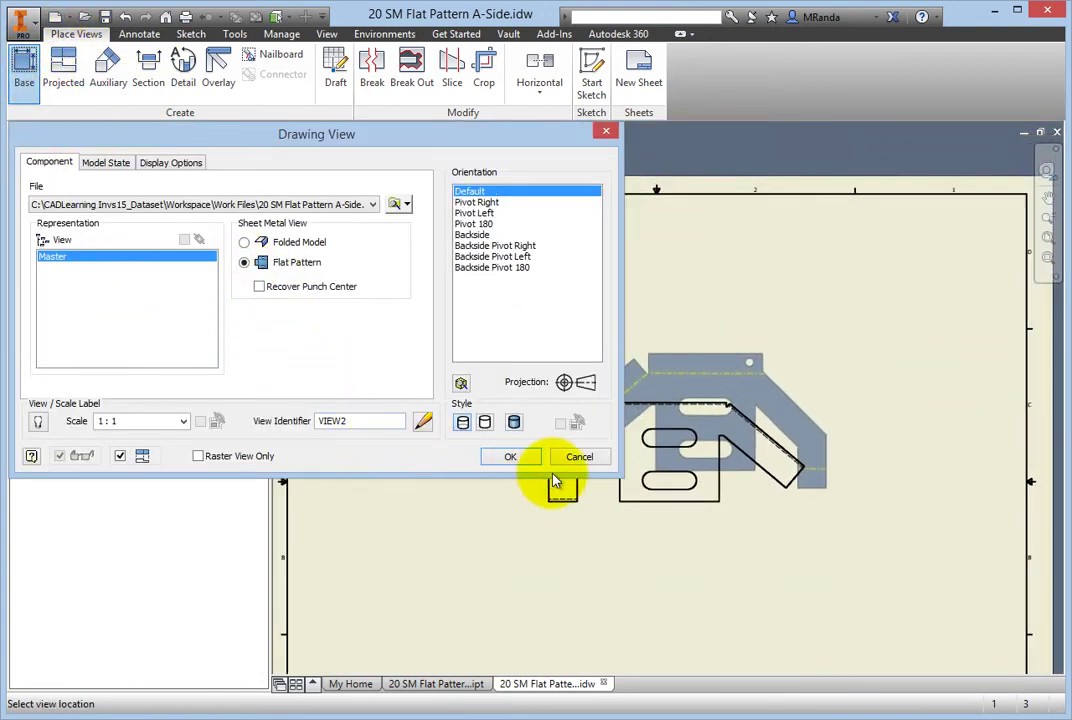
{"action": "scroll", "coordinate": [665, 443], "scroll_direction": "down", "scroll_amount": 5}
{"action": "scroll", "coordinate": [713, 484], "scroll_direction": "up", "scroll_amount": 4}
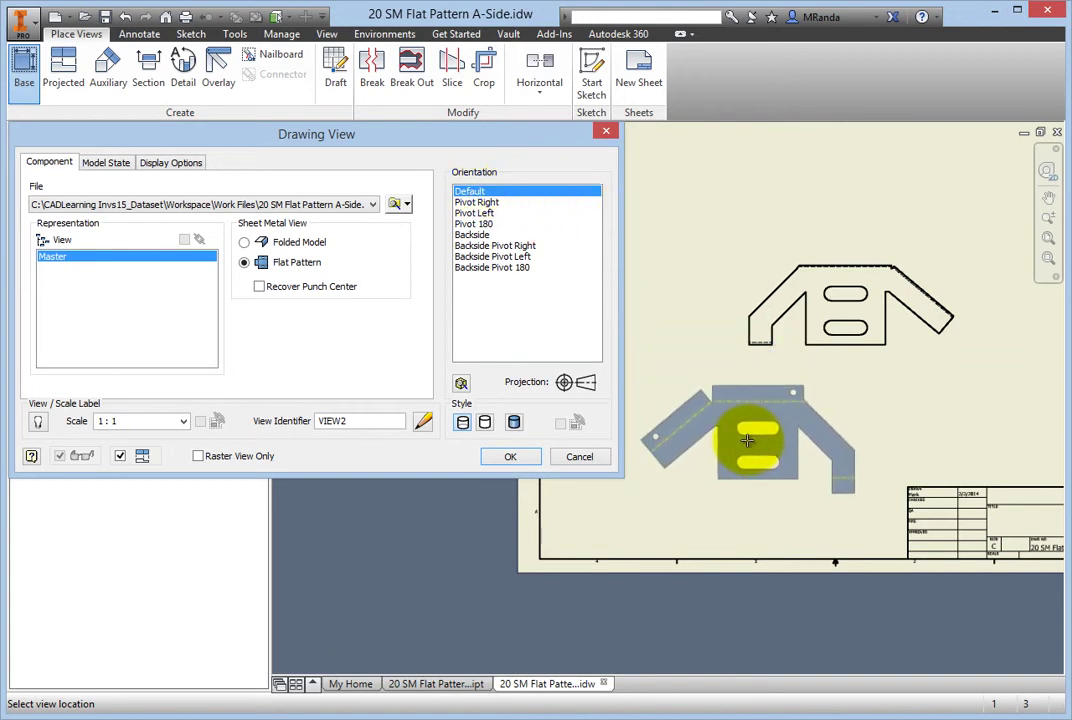
{"action": "left_click", "coordinate": [747, 440]}
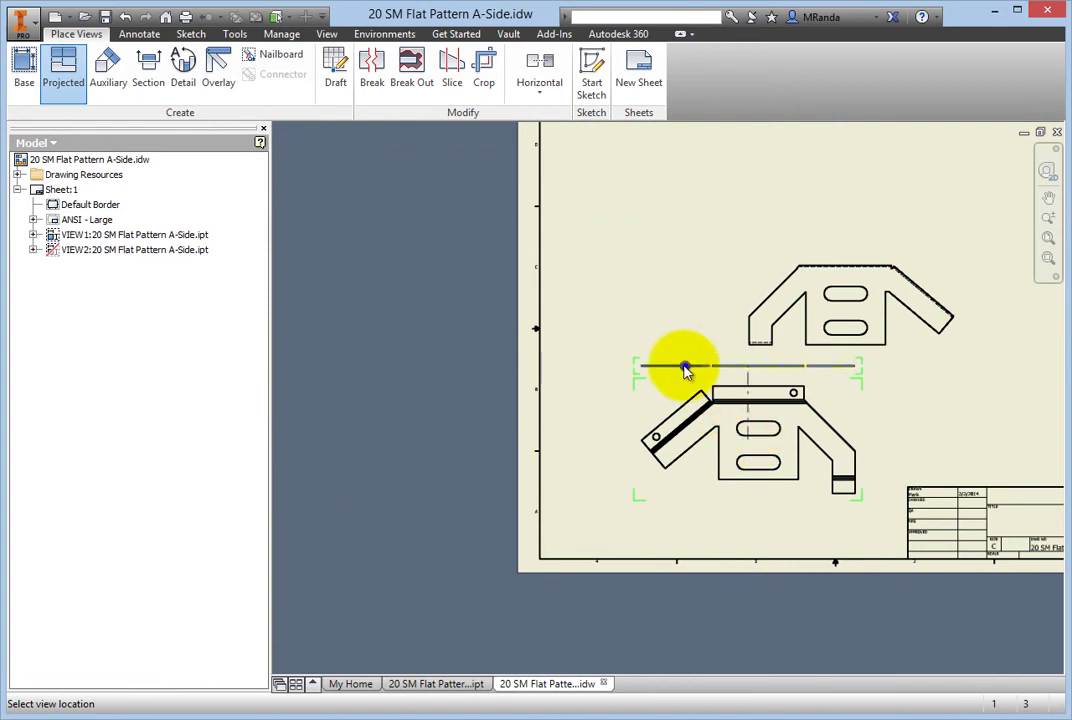
{"action": "right_click", "coordinate": [686, 368]}
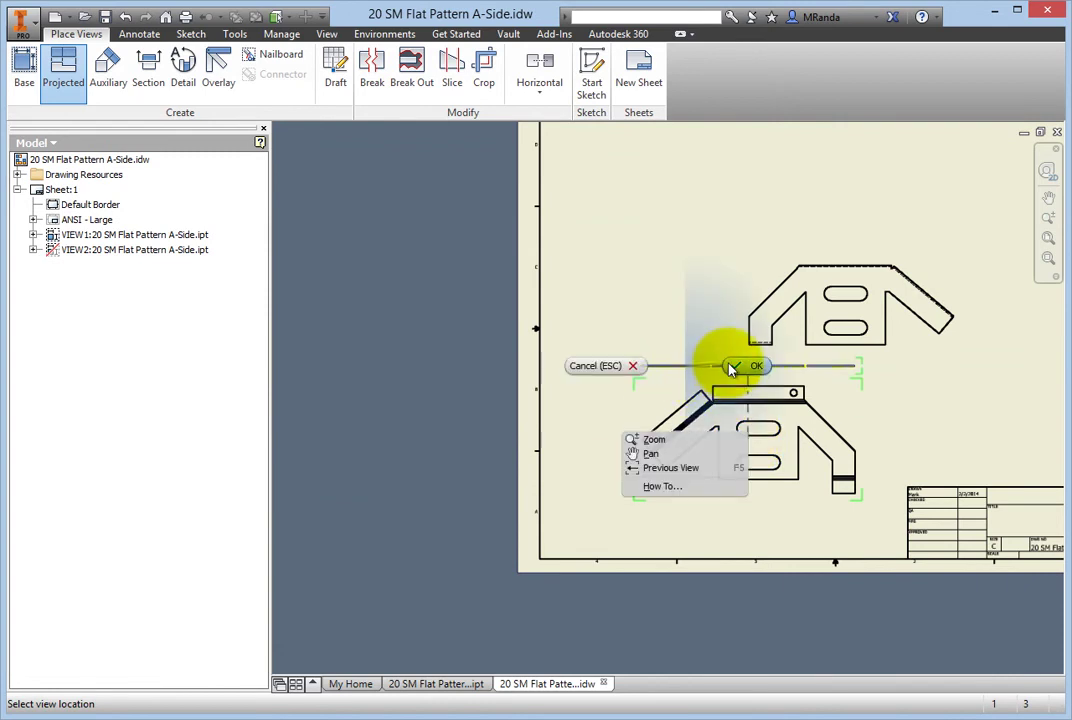
{"action": "left_click", "coordinate": [731, 368]}
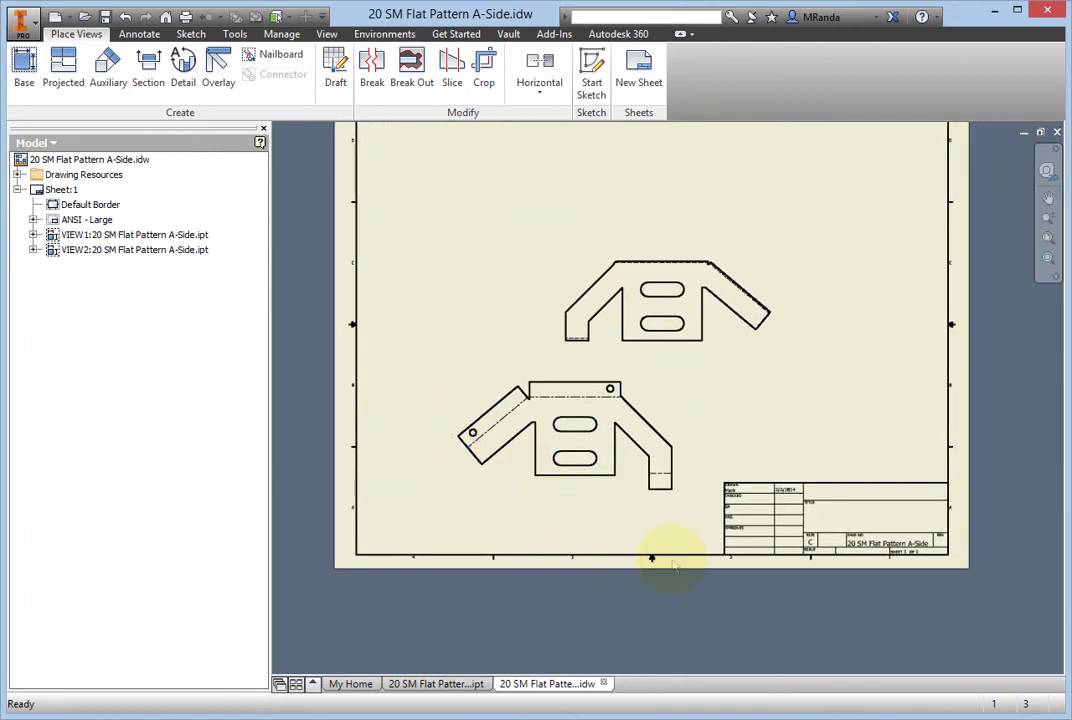
{"action": "scroll", "coordinate": [650, 480], "scroll_direction": "up", "scroll_amount": 5}
{"action": "middle_click_drag", "start_coordinate": [650, 300], "coordinate": [653, 487]}
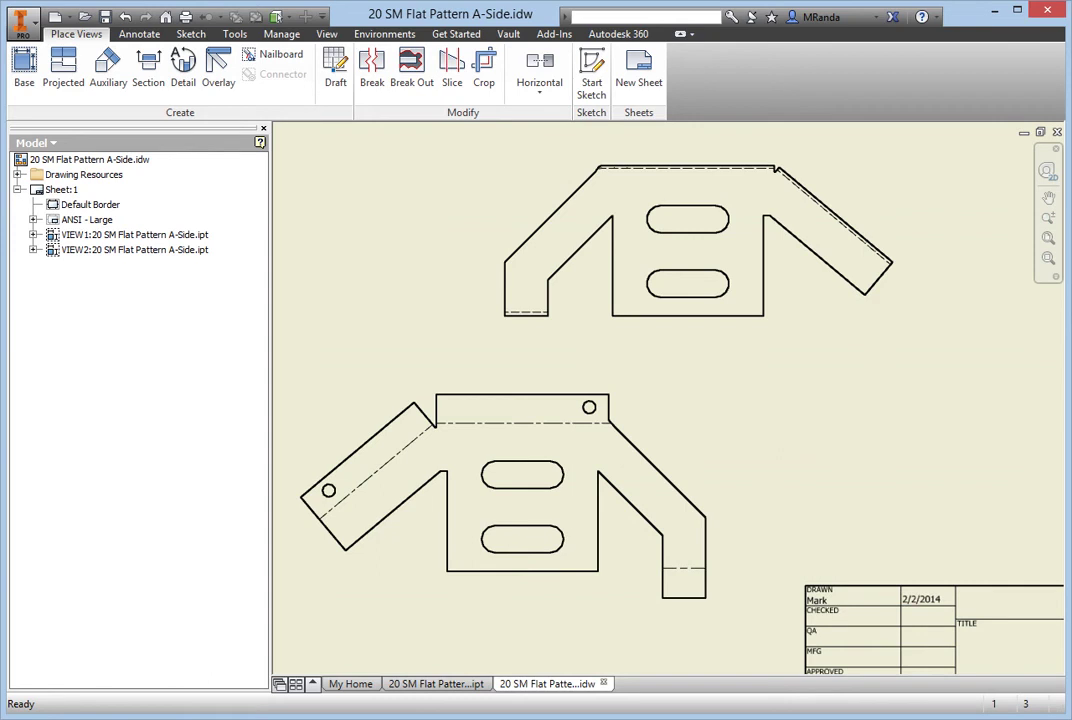